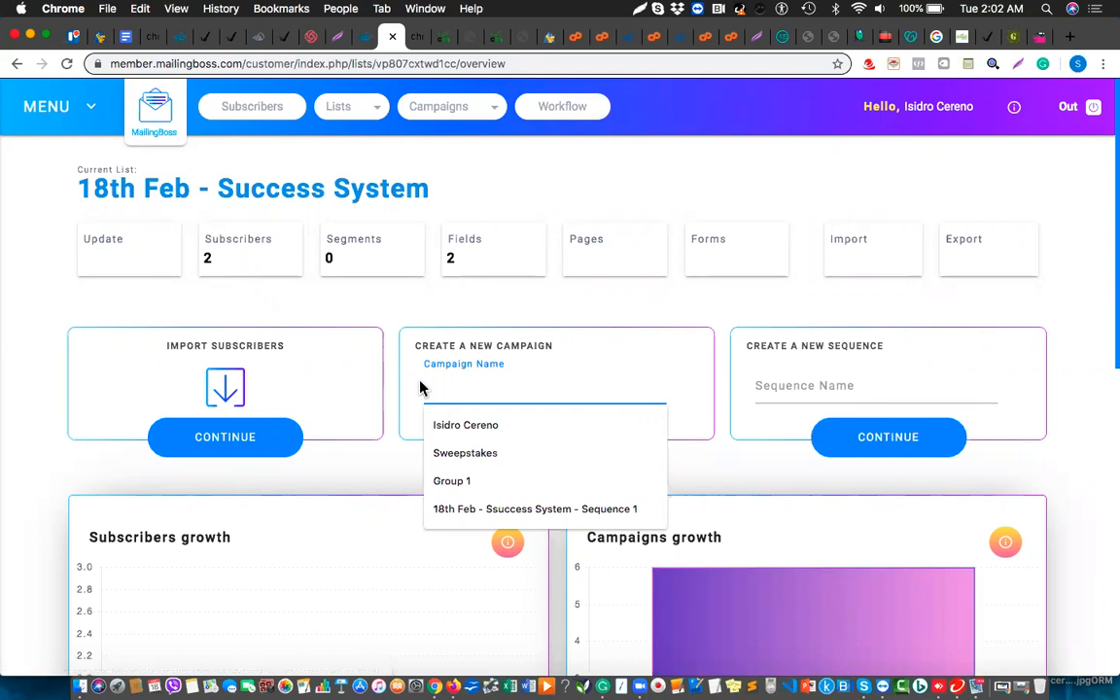
# Name the new campaign 'C_18th Feb_Success System' and continue to the details form
pyautogui.write('Success Ss')
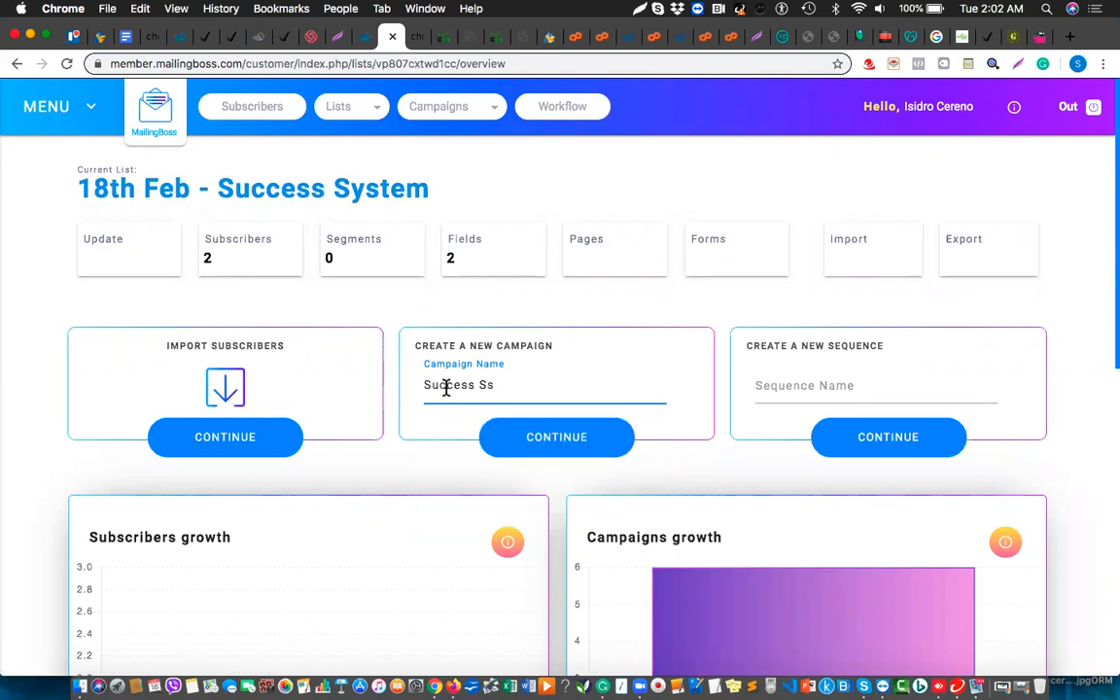
pyautogui.press('BackSpace')
pyautogui.press('BackSpace')
pyautogui.press('BackSpace')
pyautogui.press('BackSpace')
pyautogui.press('BackSpace')
pyautogui.press('BackSpace')
pyautogui.press('BackSpace')
pyautogui.press('BackSpace')
pyautogui.write('18th Feb')
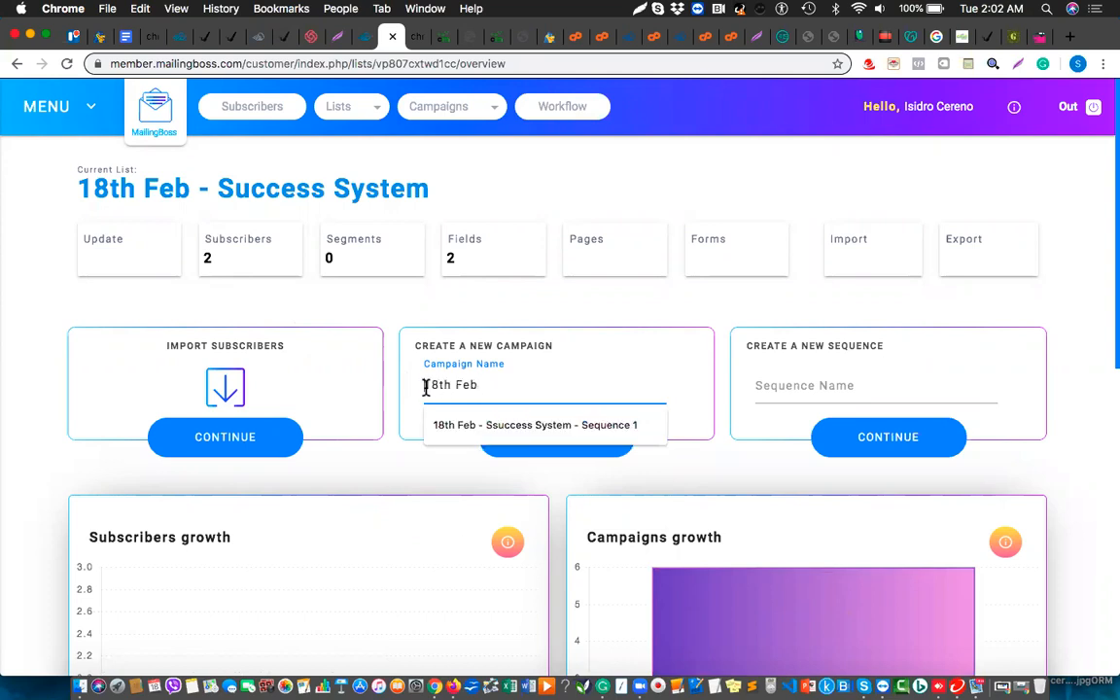
pyautogui.write('C')
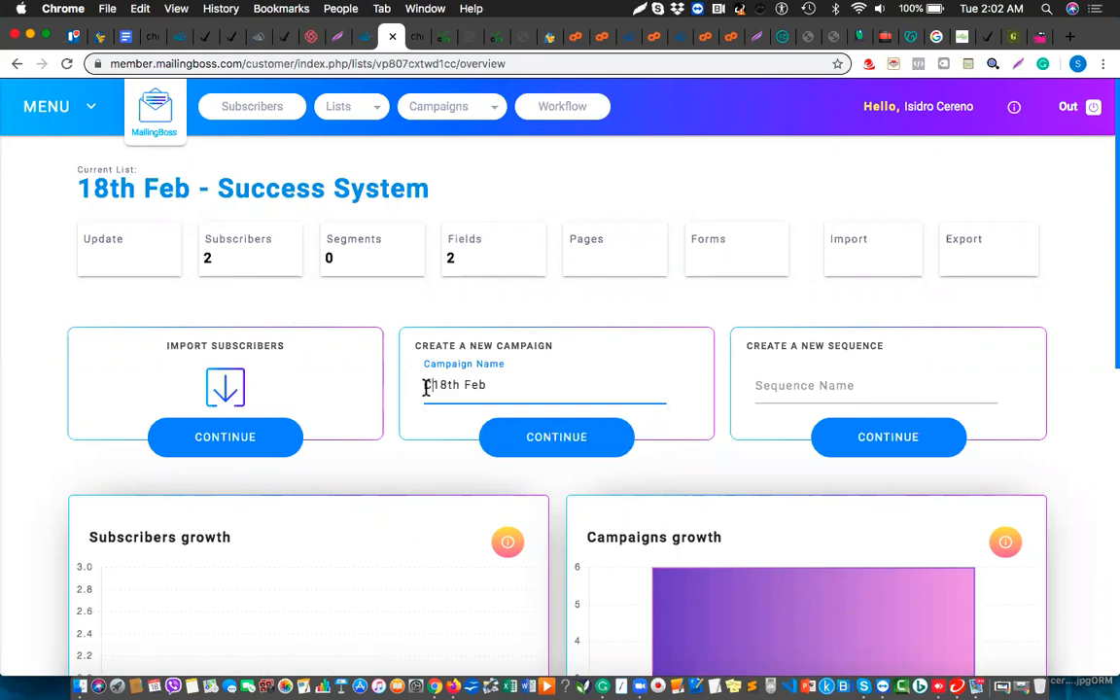
pyautogui.write('_')
pyautogui.click(509, 388)
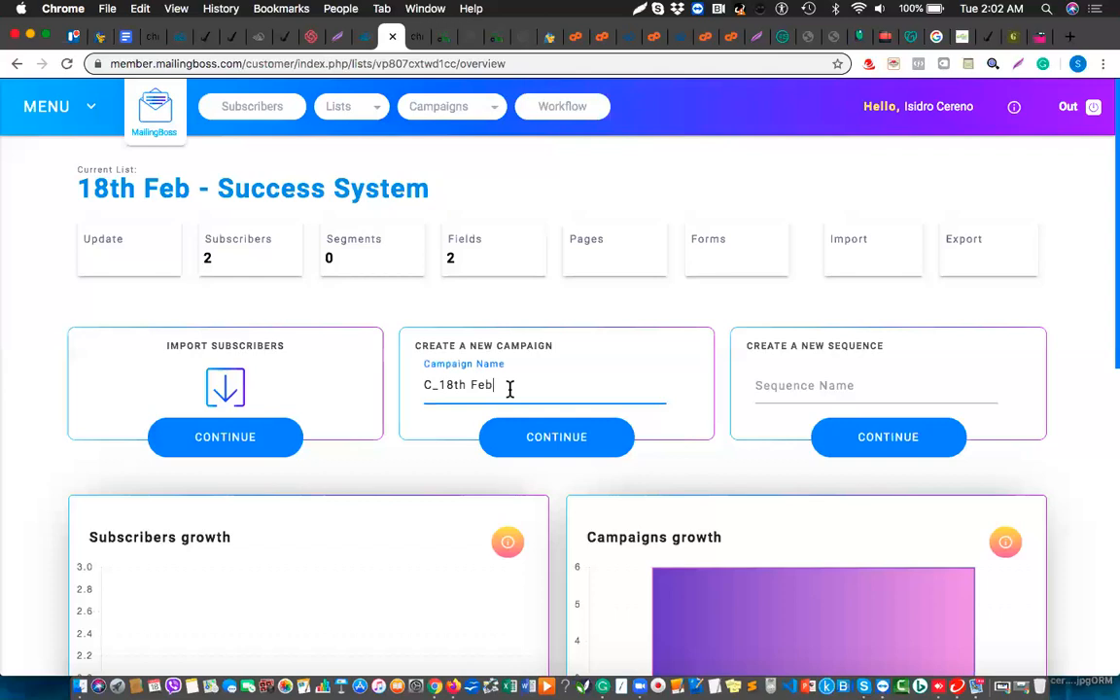
pyautogui.write('_Success System')
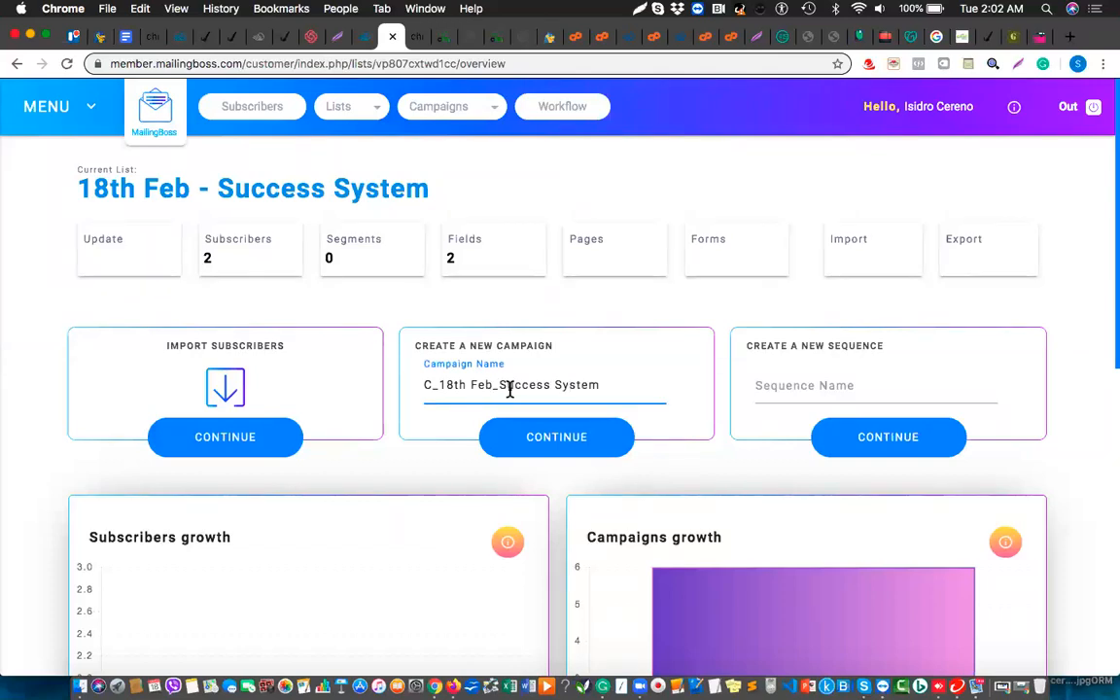
pyautogui.click(569, 446)
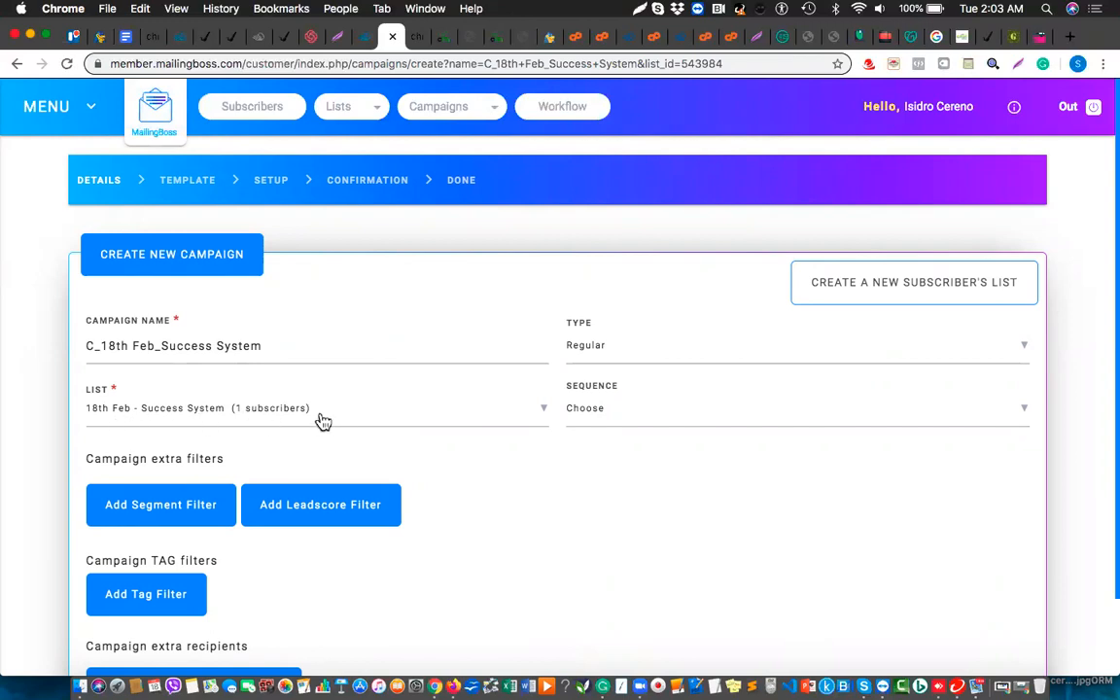
# Choose the '18th Feb - Success System Reveal [SV] - Campaign 1' sequence and save the details
pyautogui.click(695, 420)
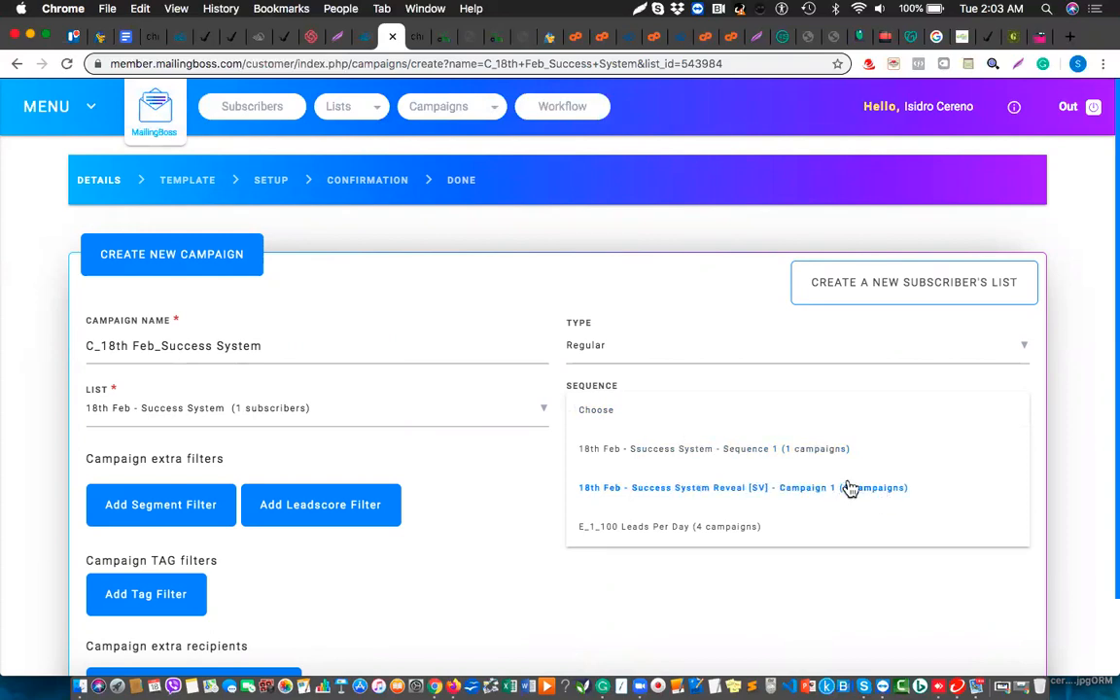
pyautogui.click(750, 495)
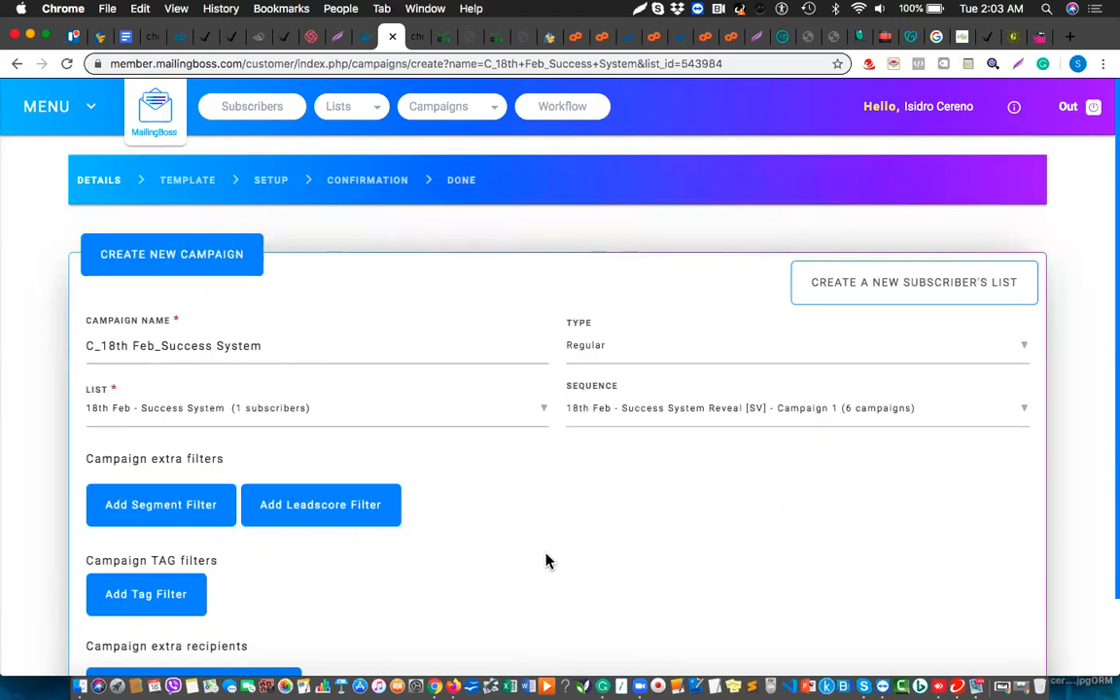
pyautogui.scroll(-3, 545, 561)
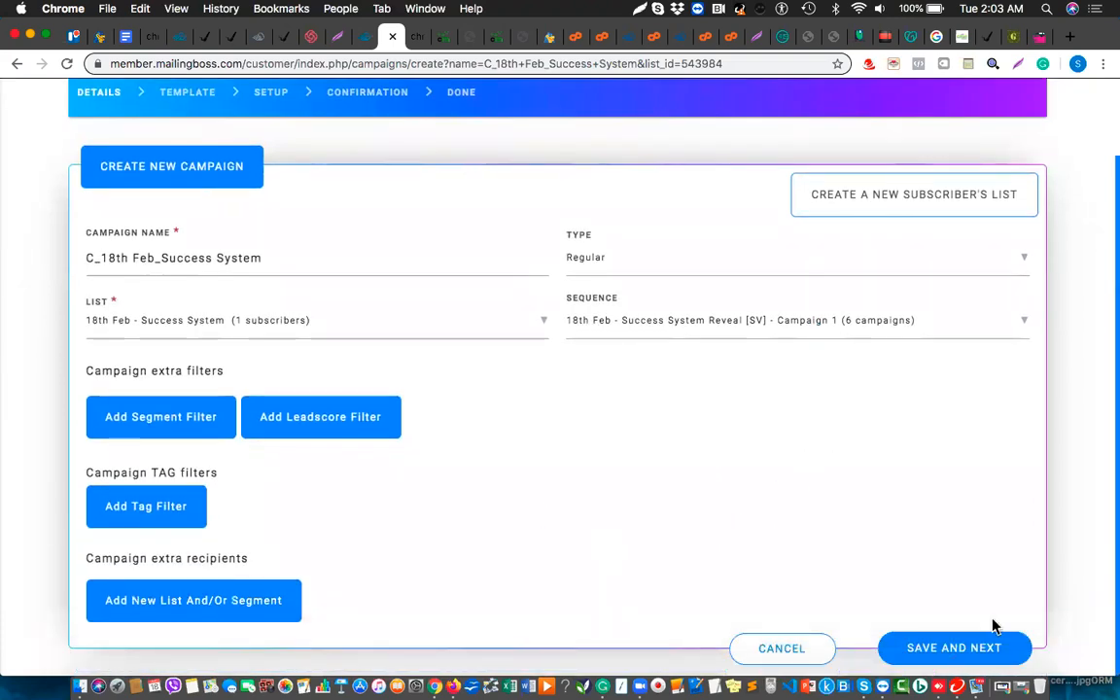
pyautogui.click(958, 651)
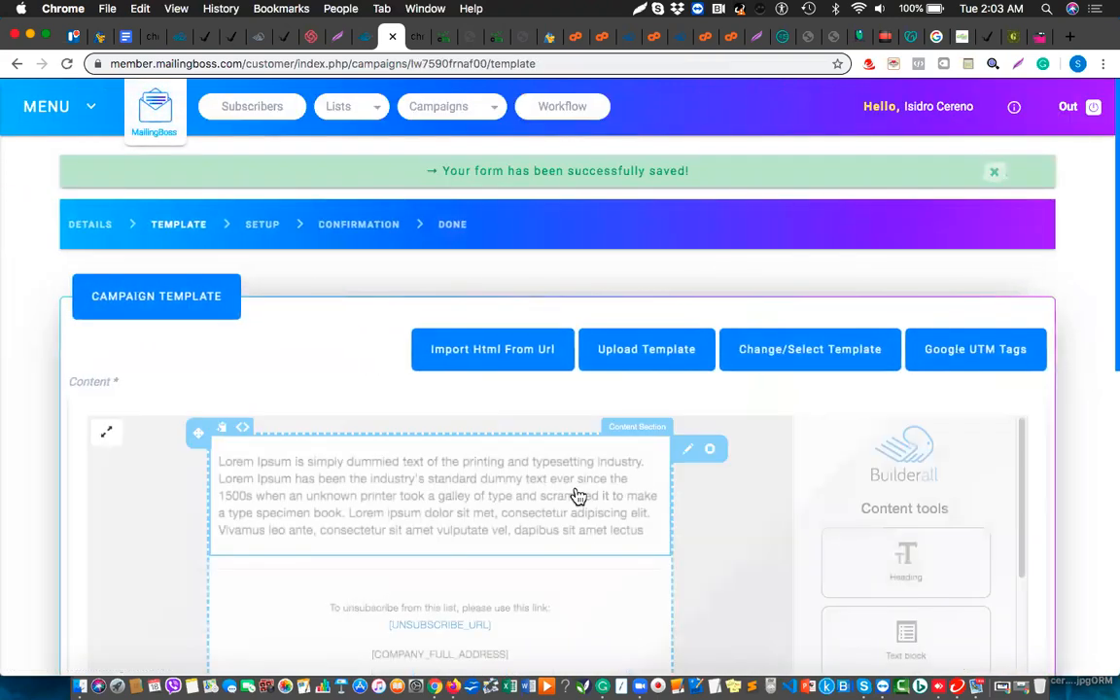
# Replace the Lorem Ipsum placeholder with 'Hello,' and 'This is my Testing Sequence' below it
pyautogui.scroll(-3, 578, 496)
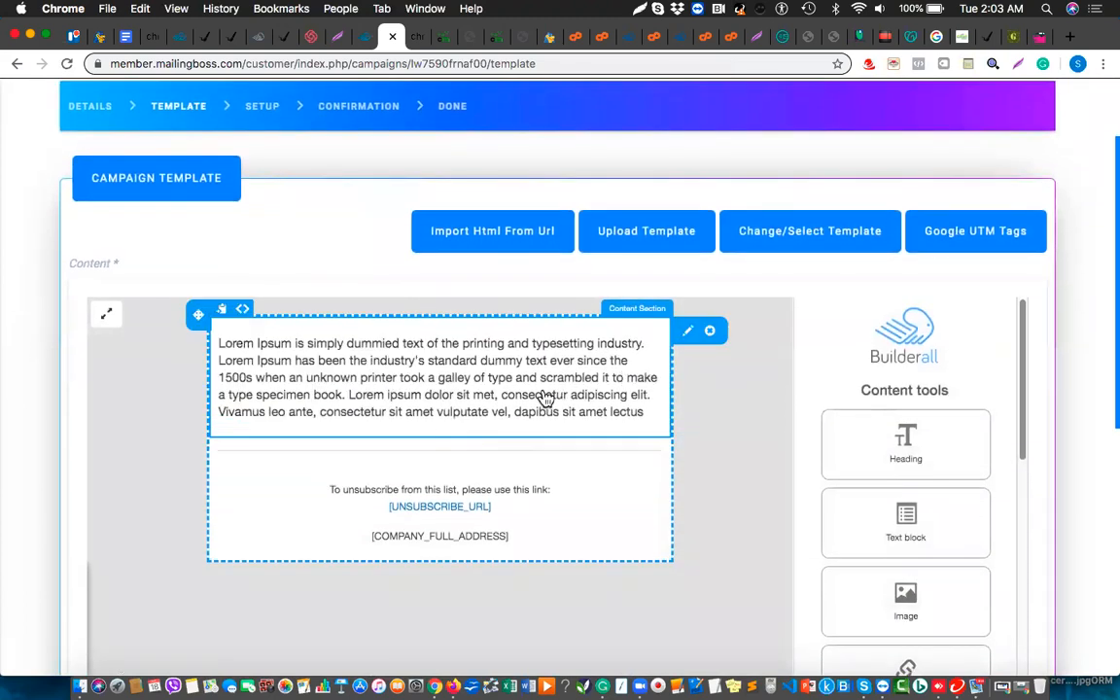
pyautogui.click(482, 392)
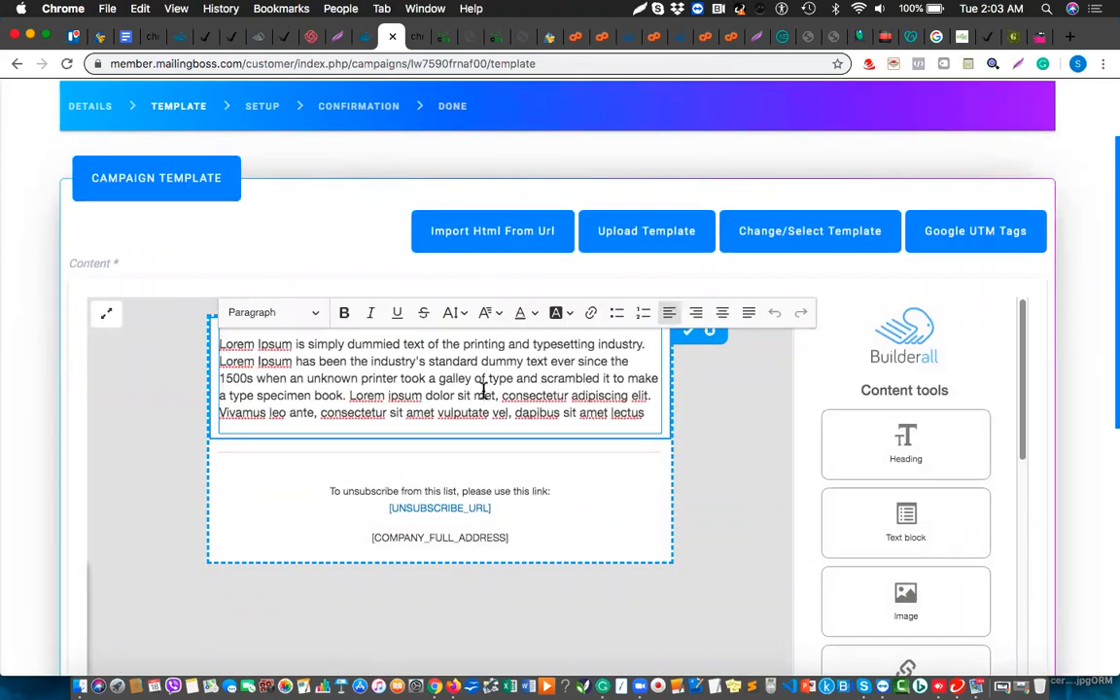
pyautogui.doubleClick(627, 412)
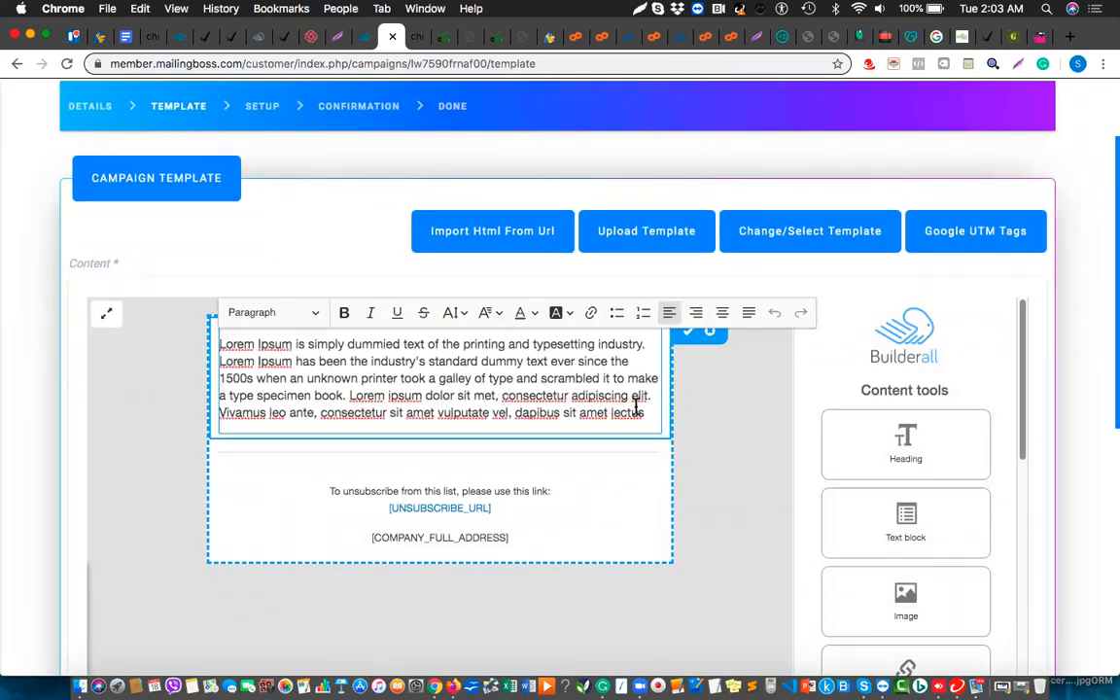
pyautogui.keyDown('shift'); pyautogui.click(220, 344); pyautogui.keyUp('shift')
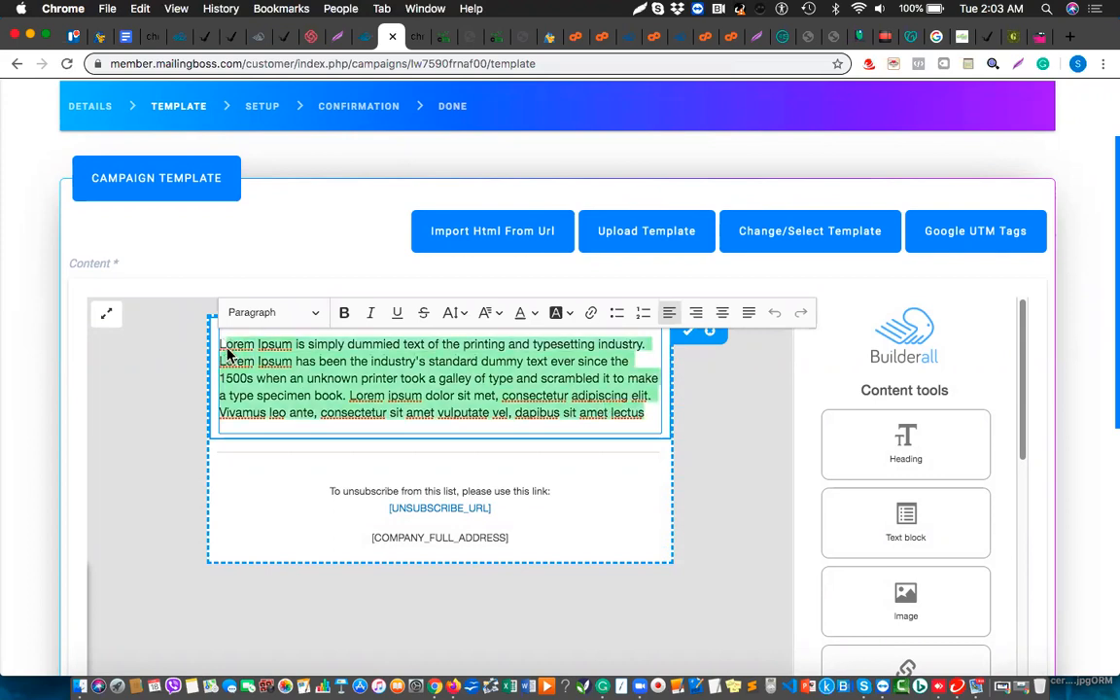
pyautogui.press('BackSpace')
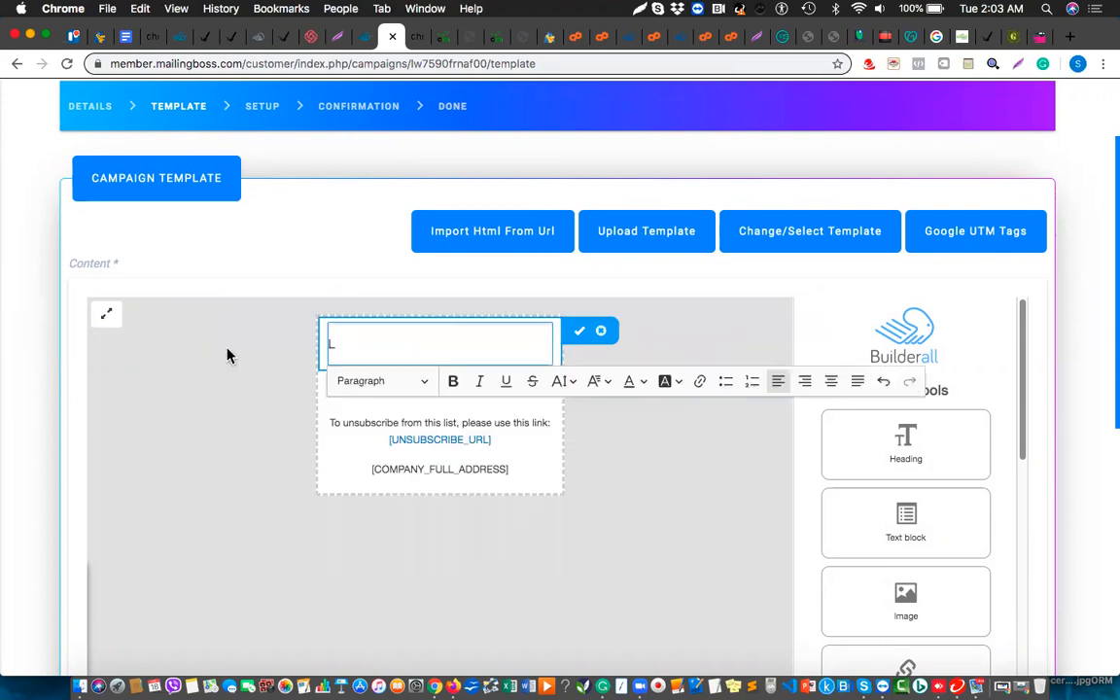
pyautogui.write('Hello,')
pyautogui.press('Return')
pyautogui.press('Return')
pyautogui.write('Th')
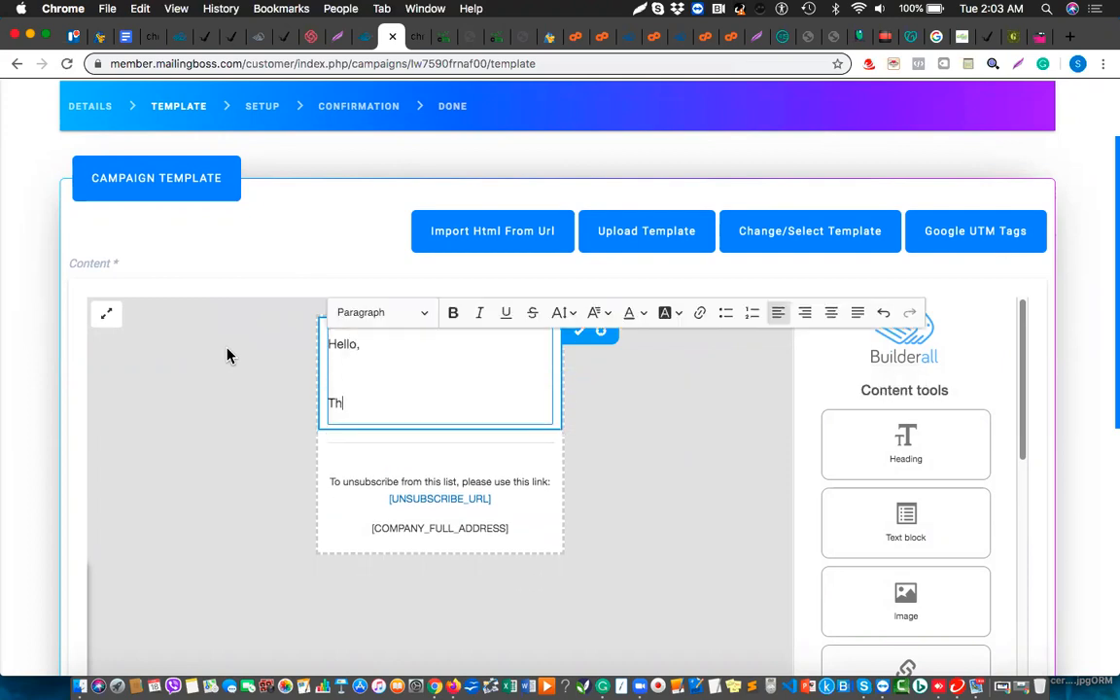
pyautogui.write('is is my Testing ')
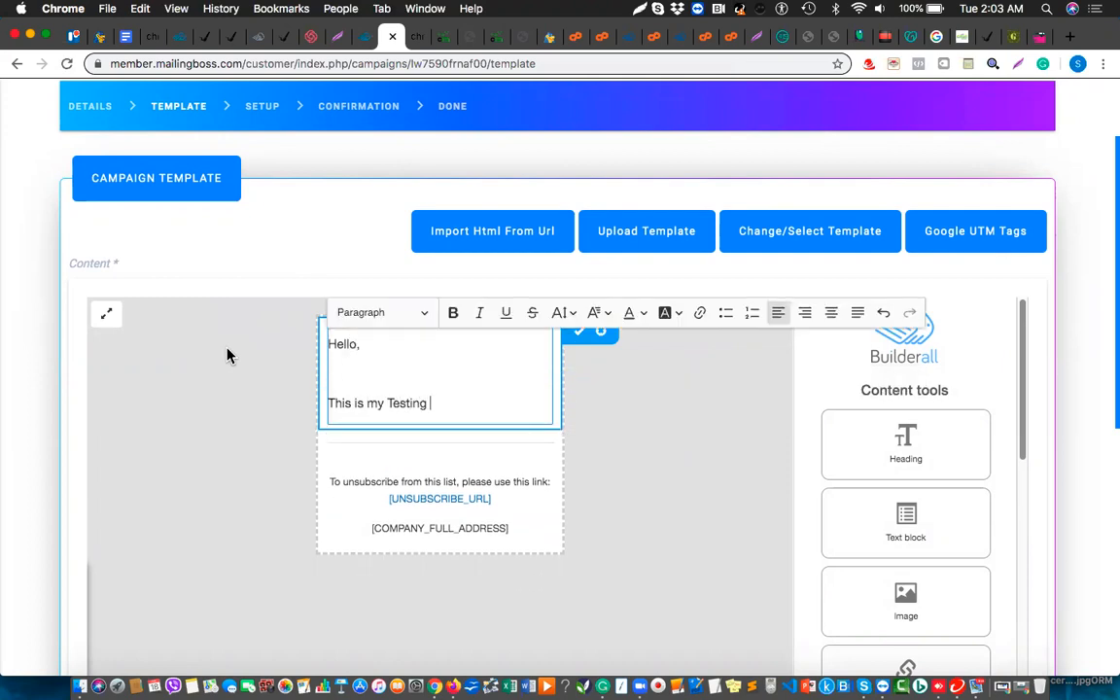
pyautogui.write('Sequ')
pyautogui.press('BackSpace')
pyautogui.write('quence')
# Save the email template and continue to the setup step
pyautogui.click(578, 335)
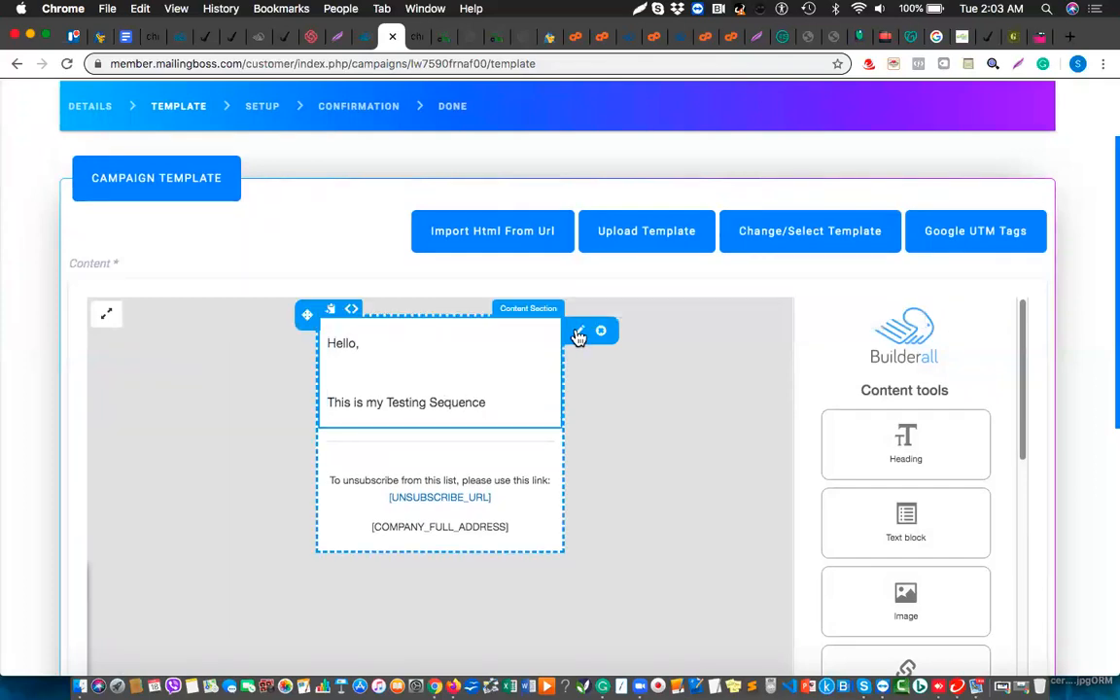
pyautogui.scroll(-10, 600, 503)
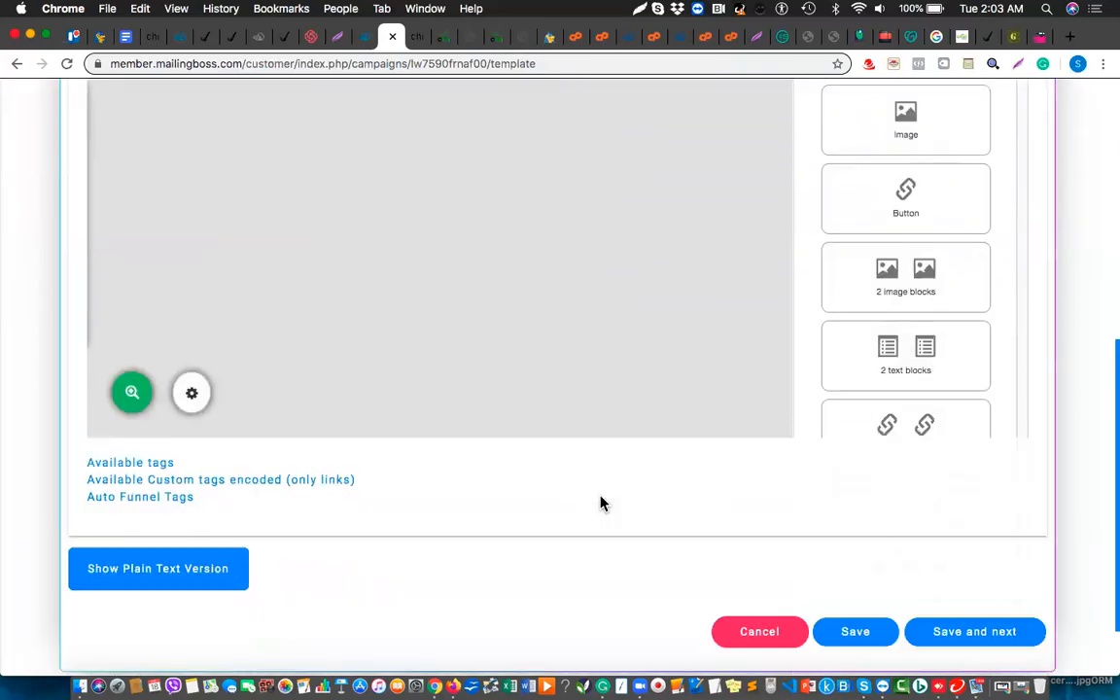
pyautogui.click(983, 618)
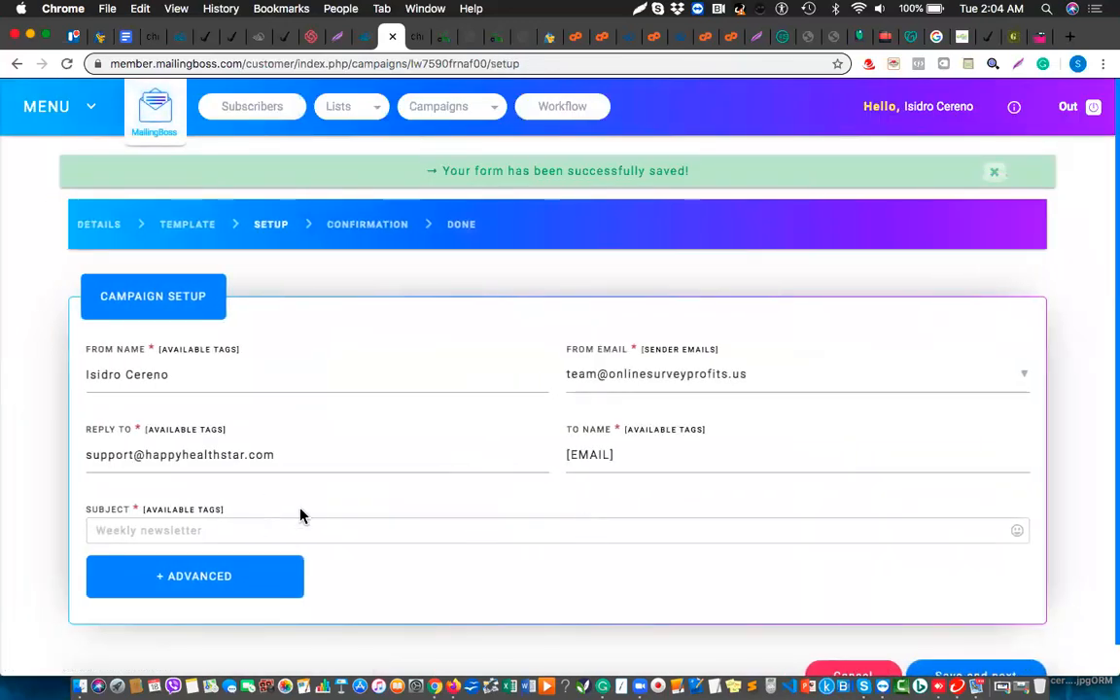
# Change the reply-to address to the sender's e-mail address and try saving the setup
pyautogui.scroll(-1, 634, 388)
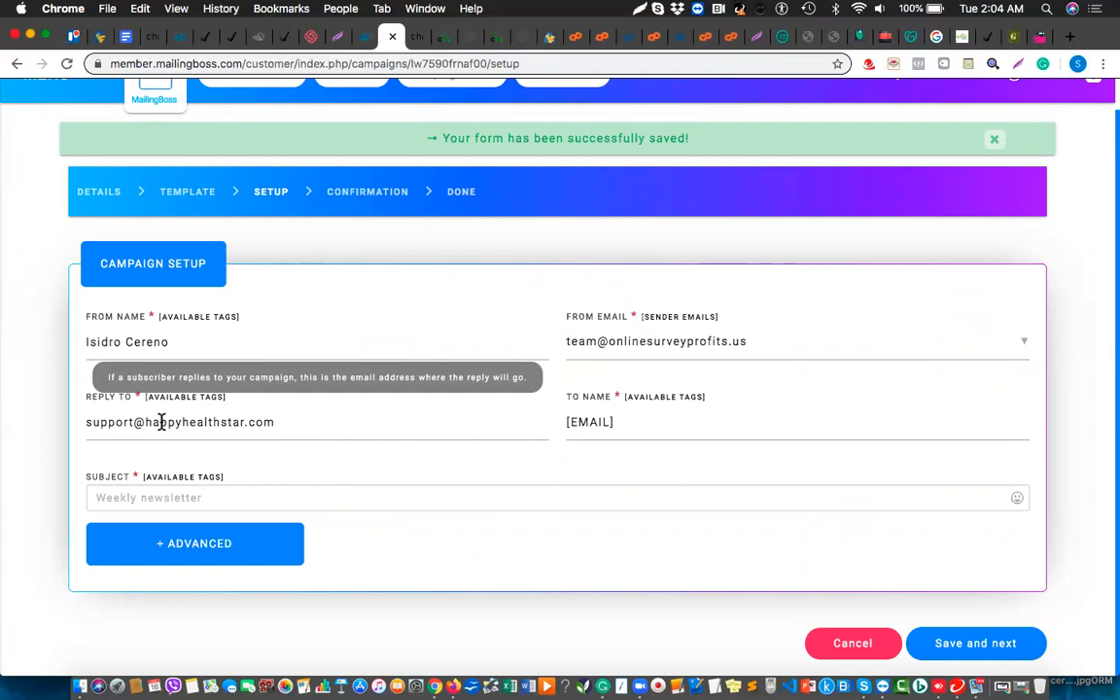
pyautogui.doubleClick(124, 420)
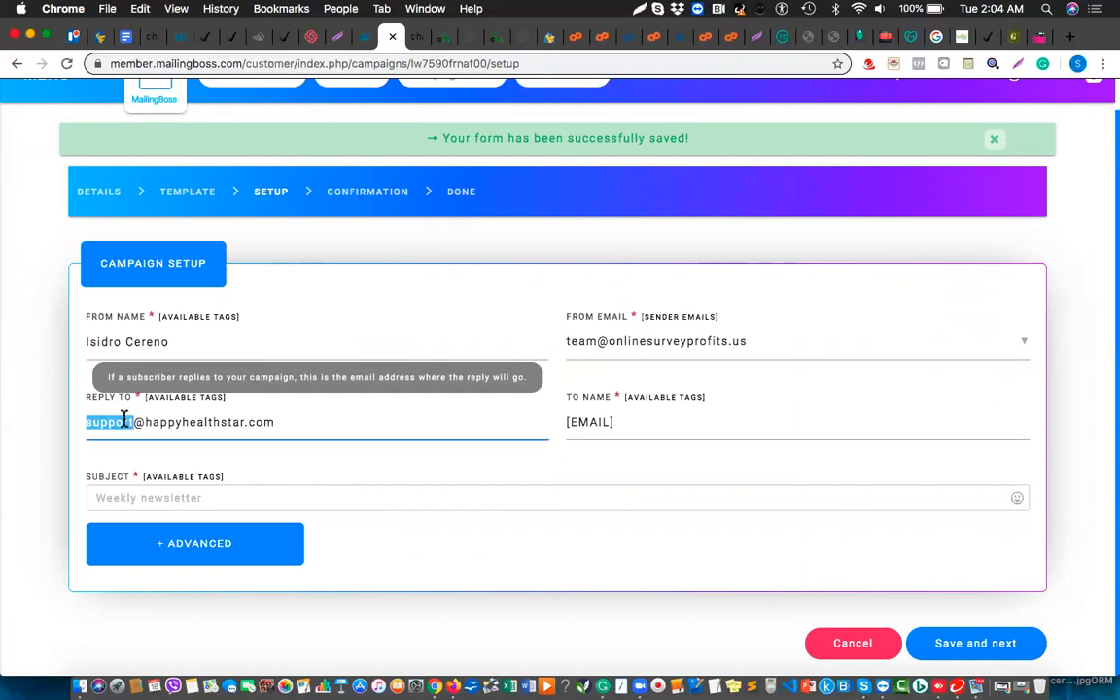
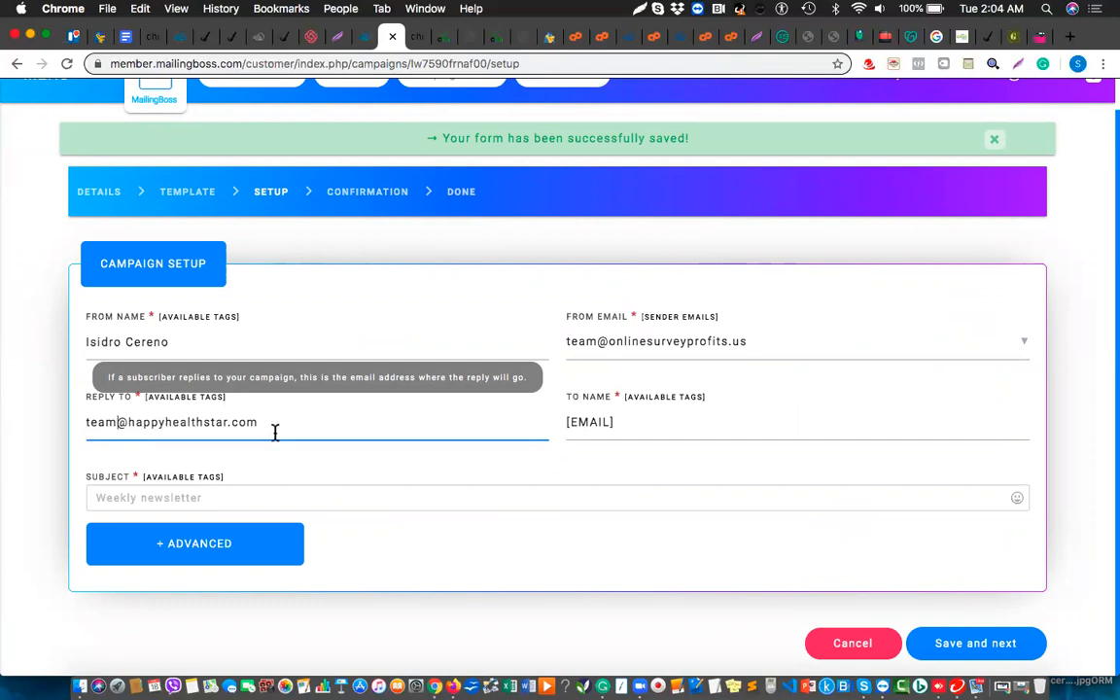
pyautogui.moveTo(268, 422); pyautogui.dragTo(157, 423)
pyautogui.press('BackSpace')
pyautogui.press('BackSpace')
pyautogui.press('BackSpace')
pyautogui.press('BackSpace')
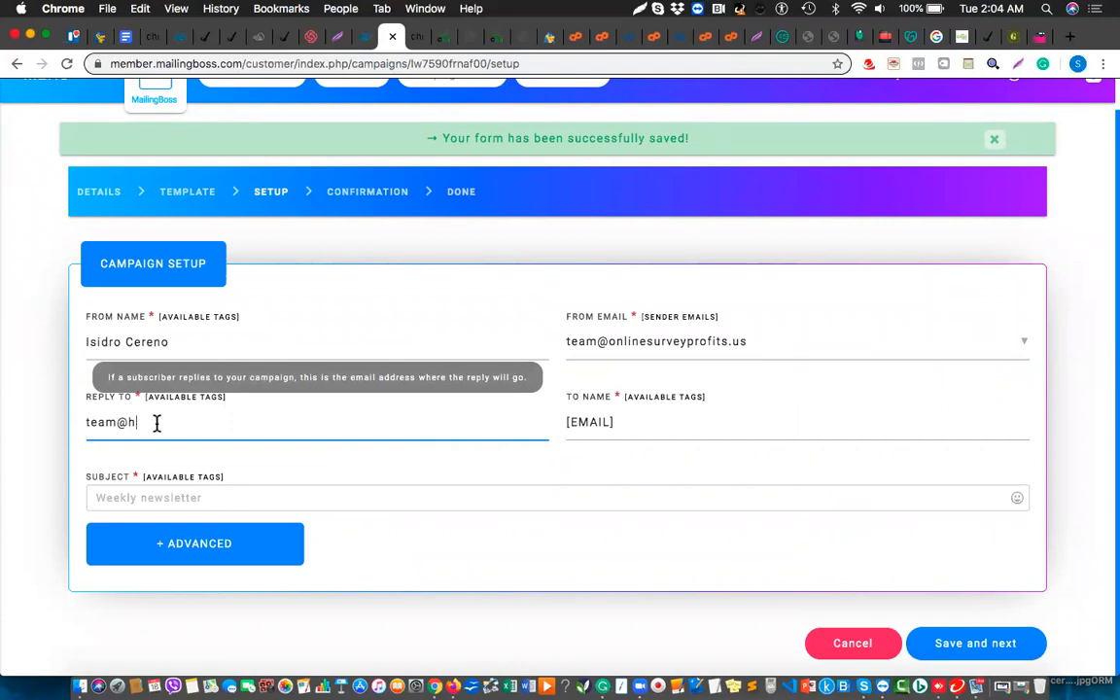
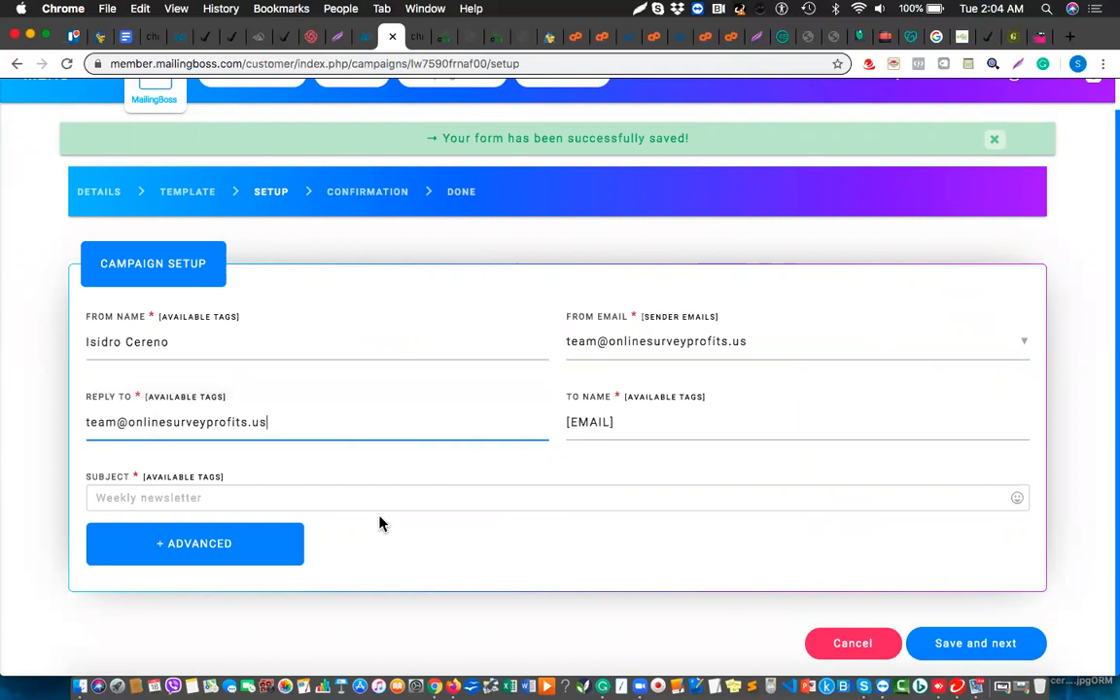
pyautogui.click(964, 643)
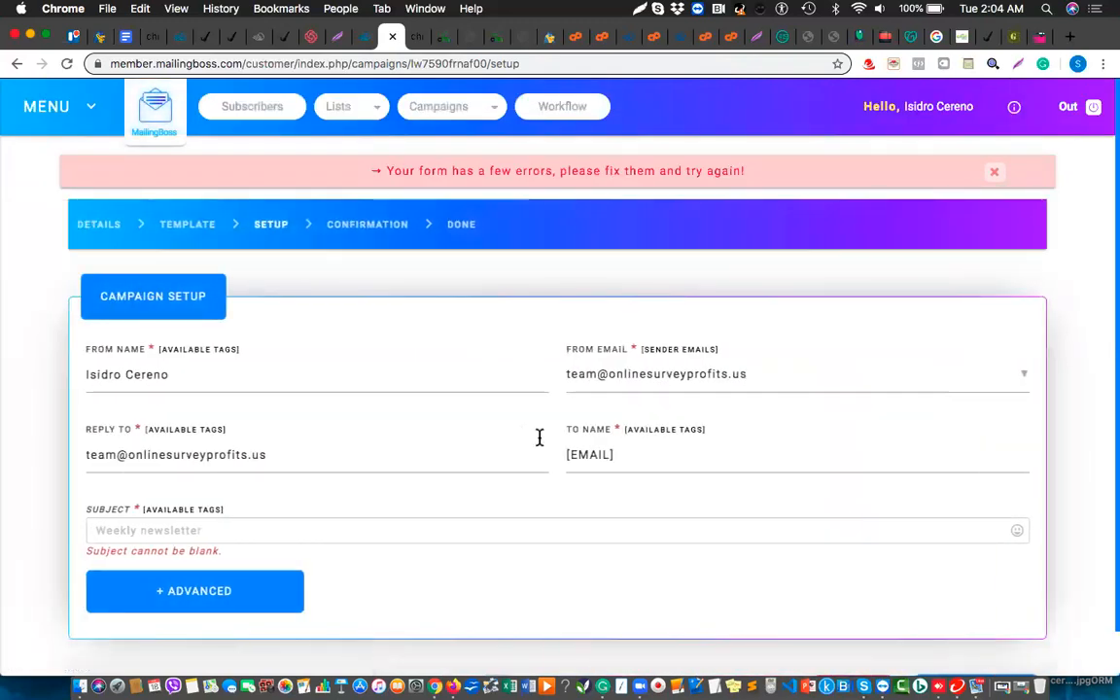
# Enter the subject 'First Sequest Test' and save the setup
pyautogui.click(273, 537)
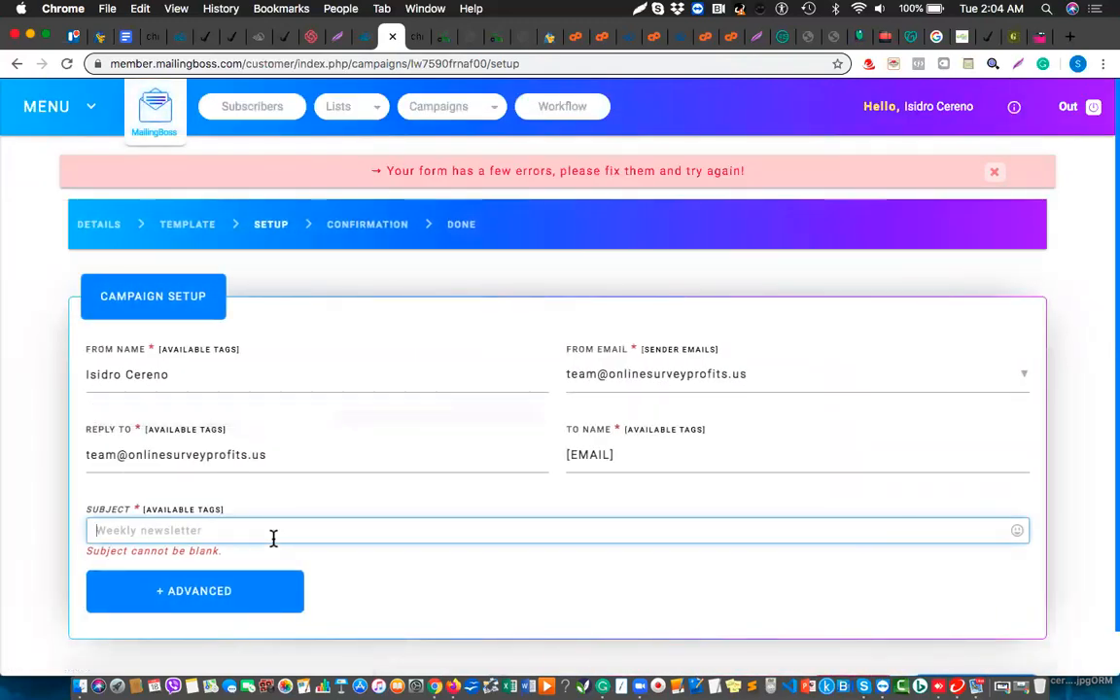
pyautogui.write('First Se')
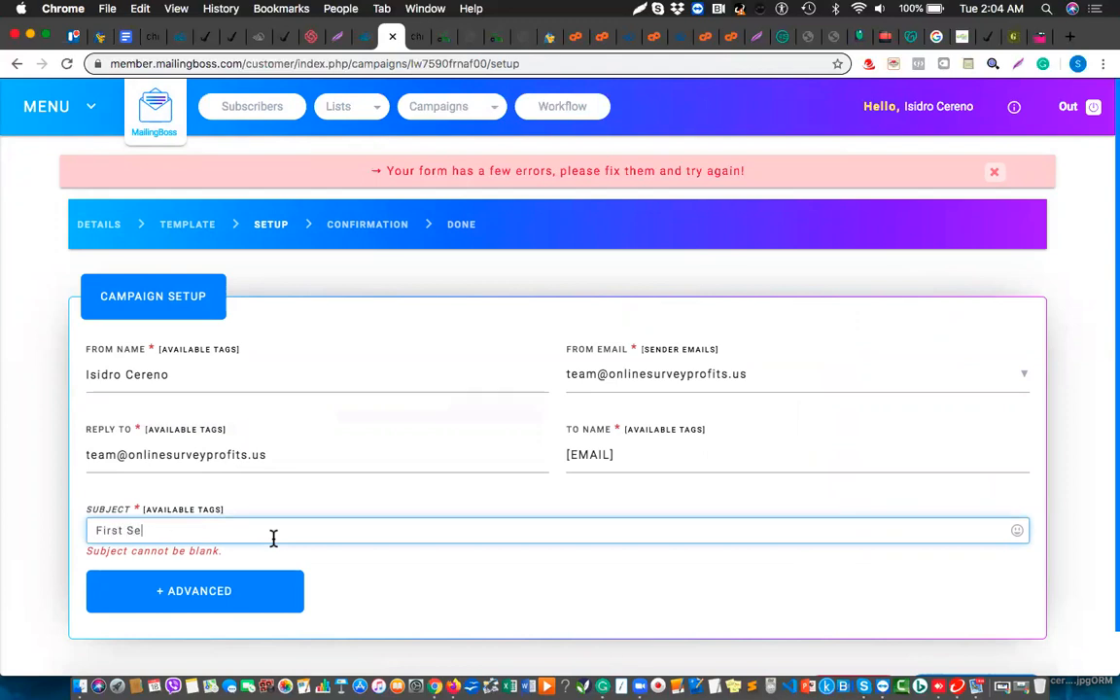
pyautogui.write('quest Test')
pyautogui.scroll(-1, 457, 595)
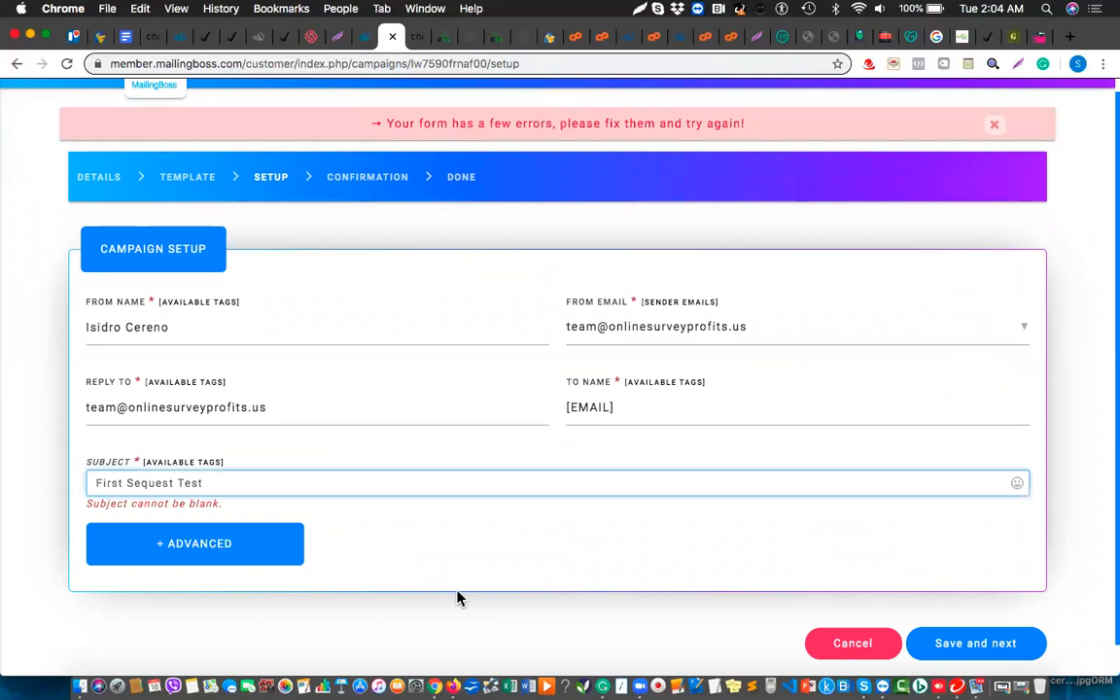
pyautogui.click(979, 649)
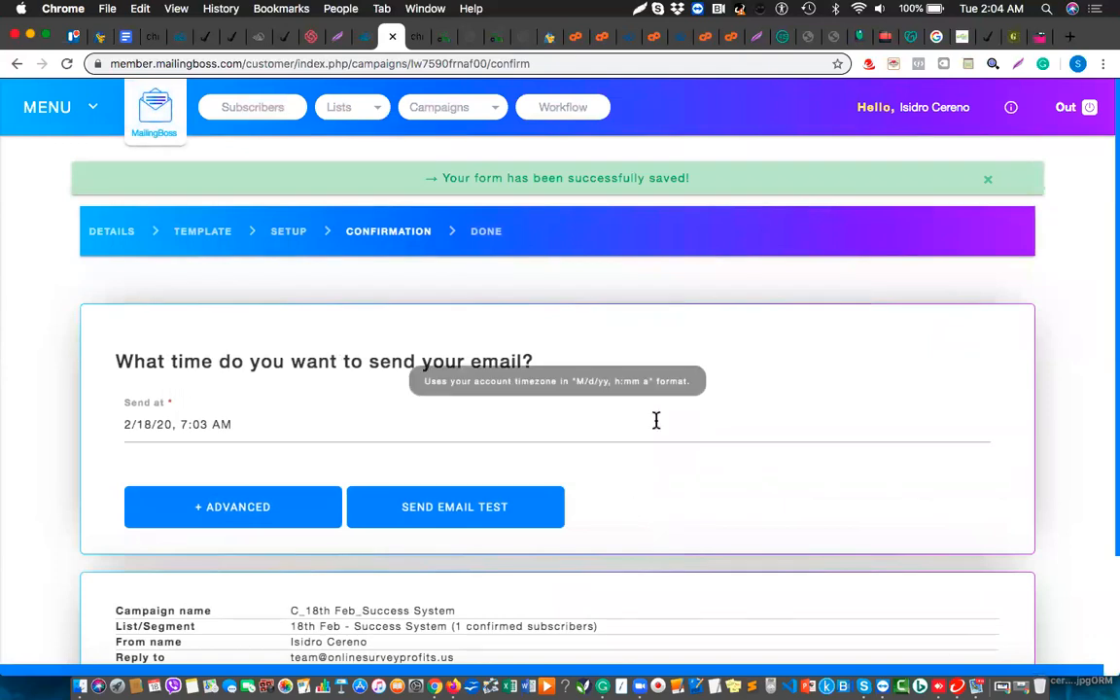
# Run the spam score check (1.2 out of 5), then save and activate the campaign
pyautogui.scroll(-3, 656, 420)
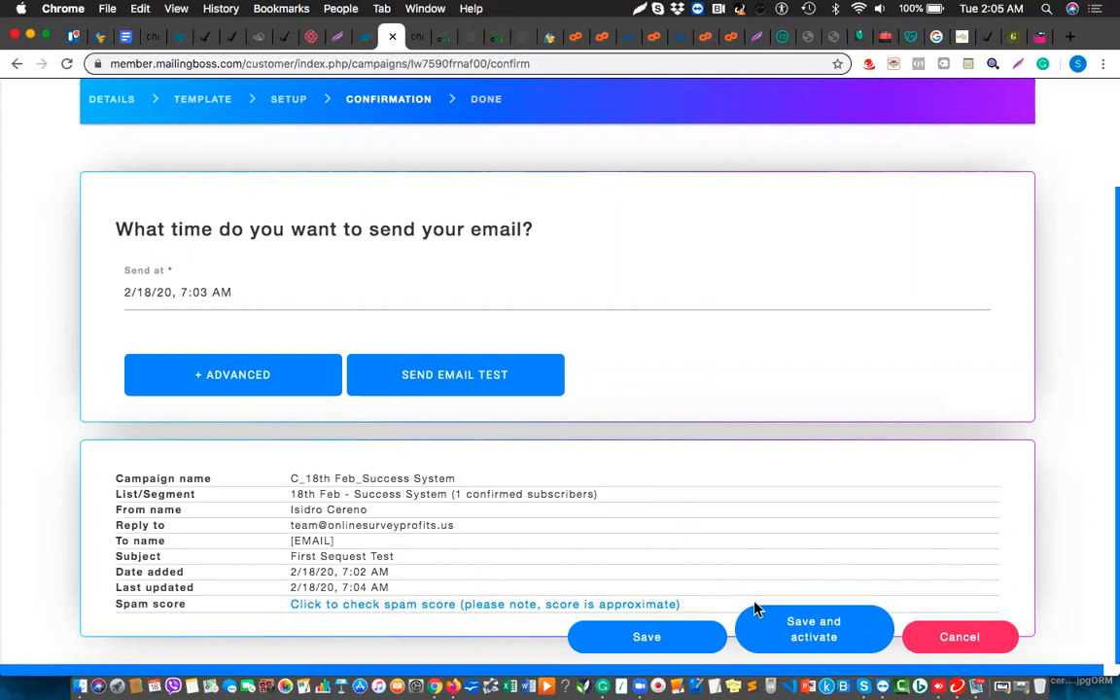
pyautogui.click(565, 604)
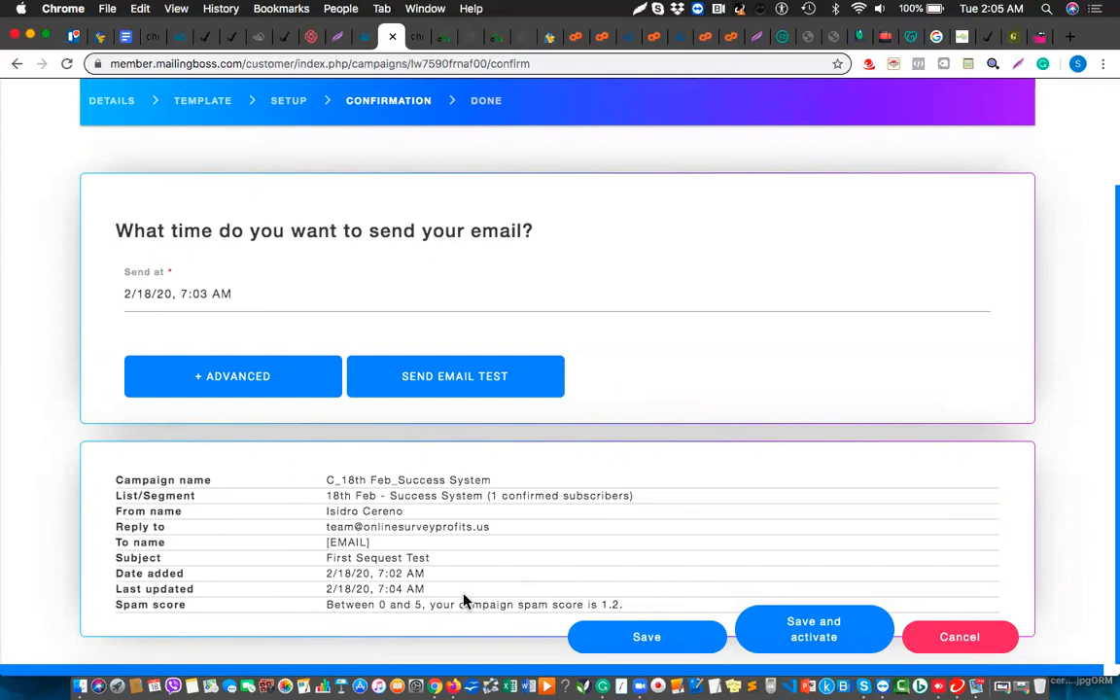
pyautogui.hscroll(1, 462, 600)
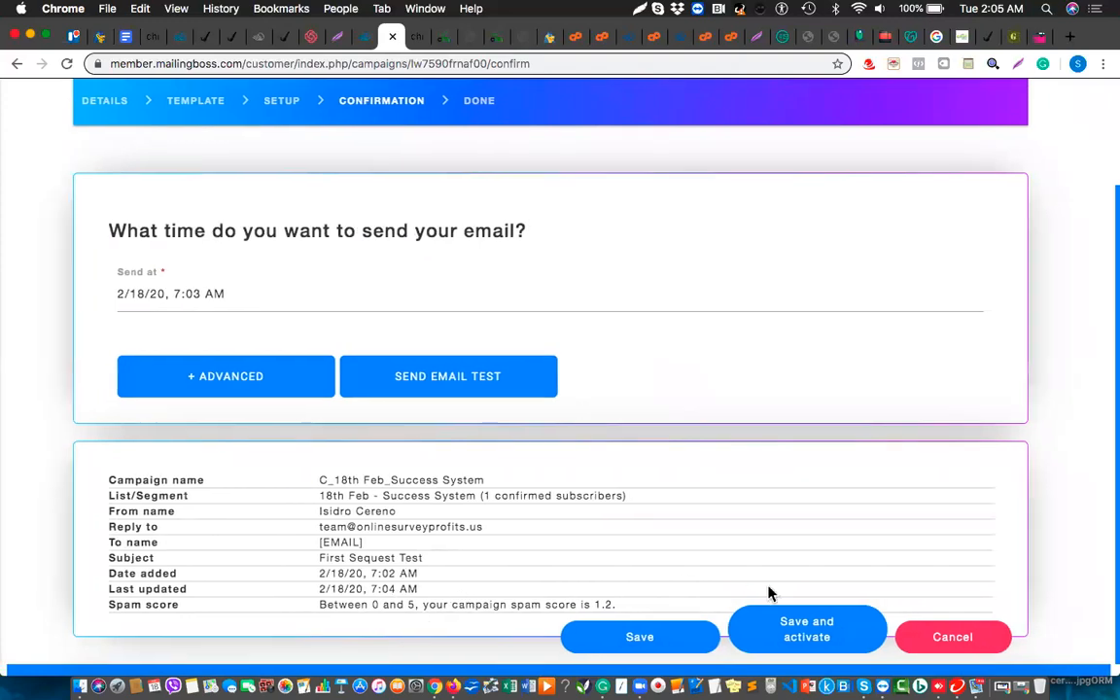
pyautogui.click(821, 634)
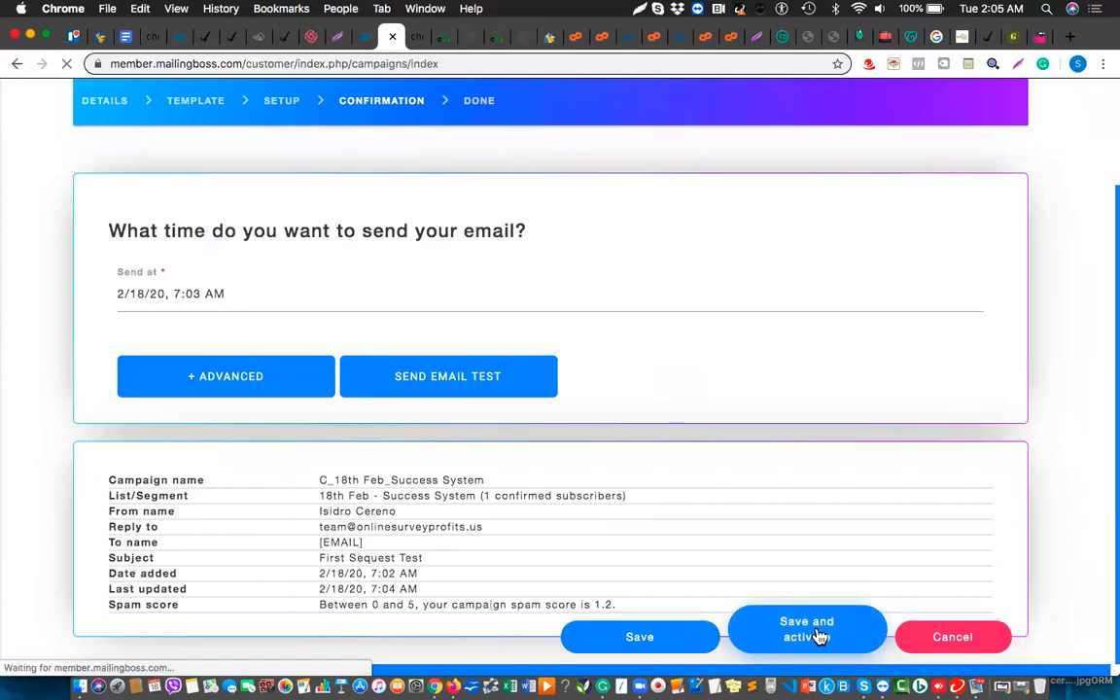